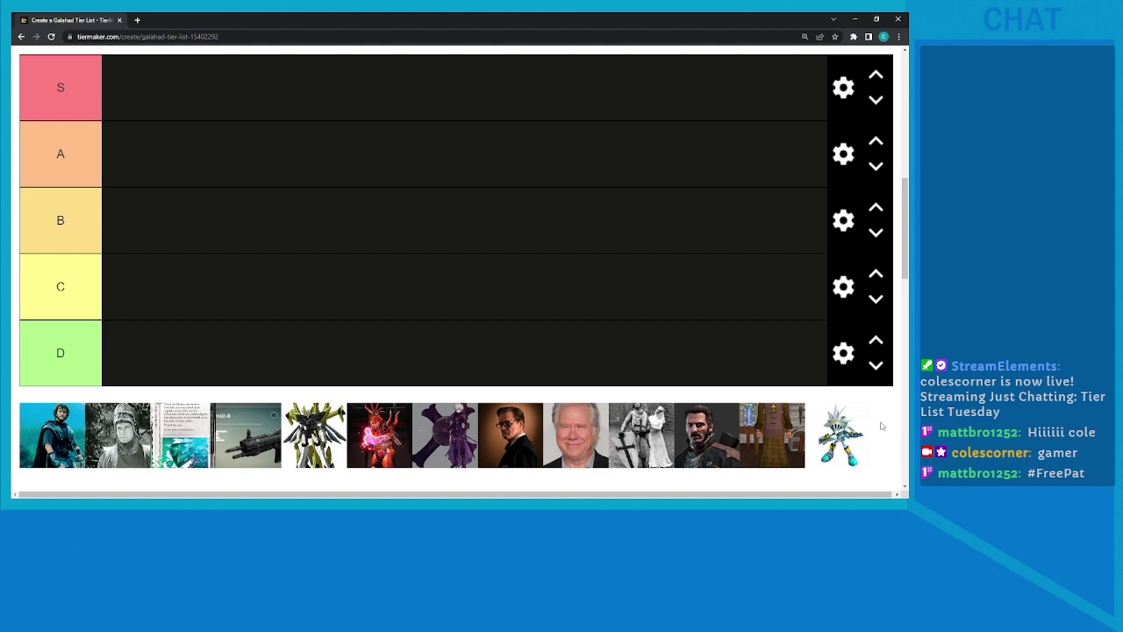
scroll(882, 426, "up", 1)
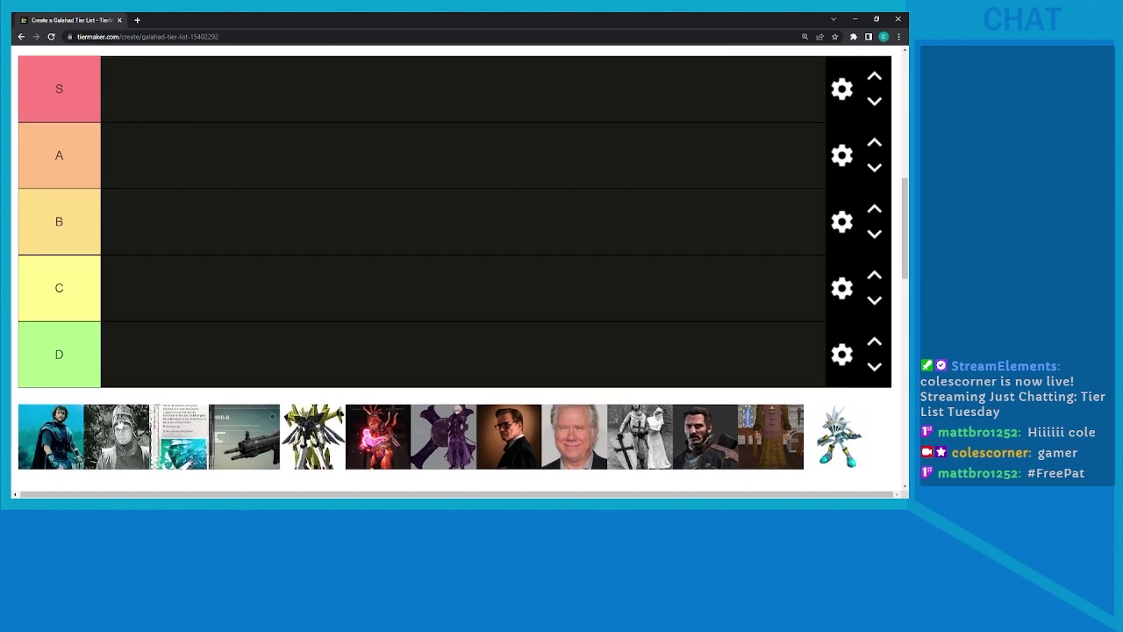
left_click_drag(109, 425, 123, 419)
left_click_drag(316, 442, 316, 430)
mouse_move(445, 426)
left_mouse_down()
mouse_move(444, 395)
mouse_move(443, 413)
left_mouse_up()
left_click_drag(773, 436, 764, 412)
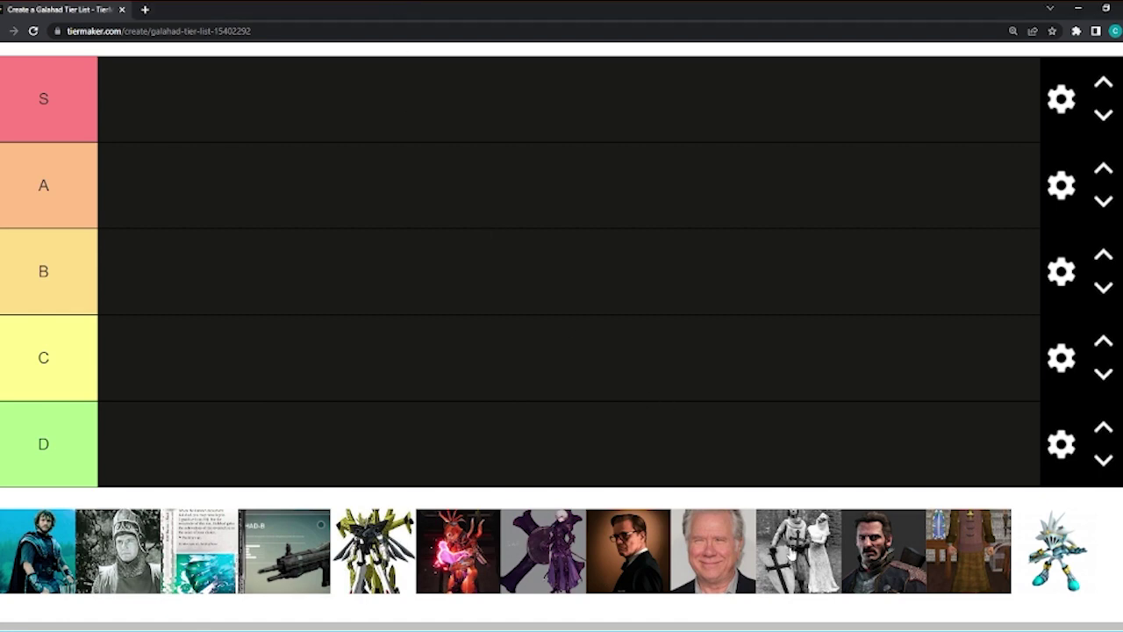
After test drags of the blue robot, drop the black-and-white knights image into tier A.
mouse_move(793, 551)
left_mouse_down()
mouse_move(788, 476)
mouse_move(790, 546)
left_mouse_up()
left_click_drag(1044, 569, 1066, 527)
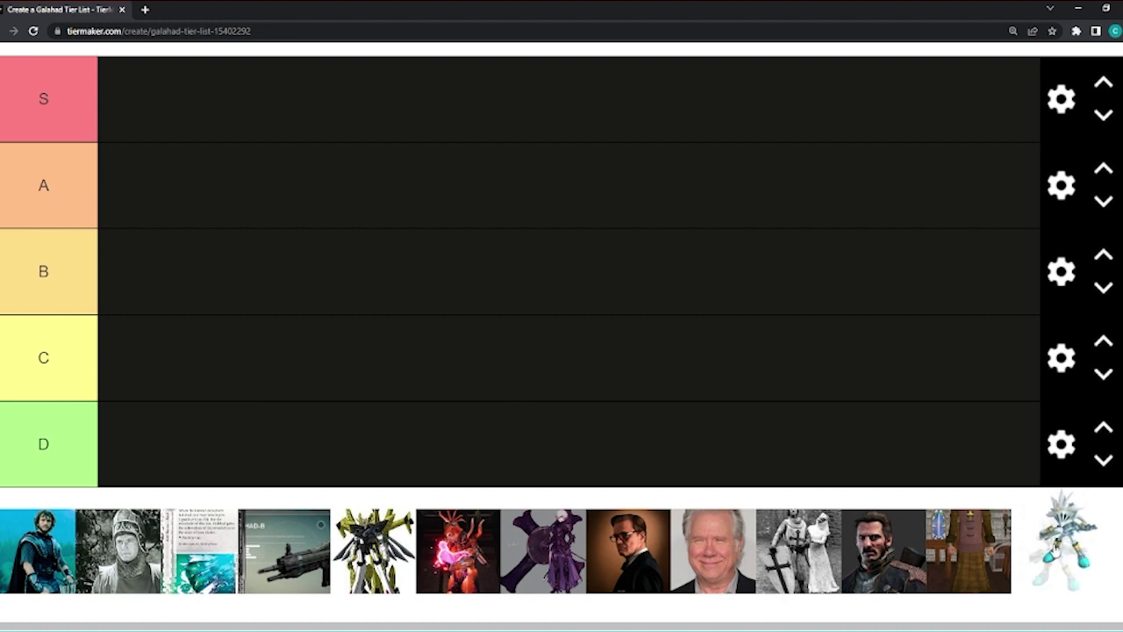
left_click_drag(1066, 527, 1064, 546)
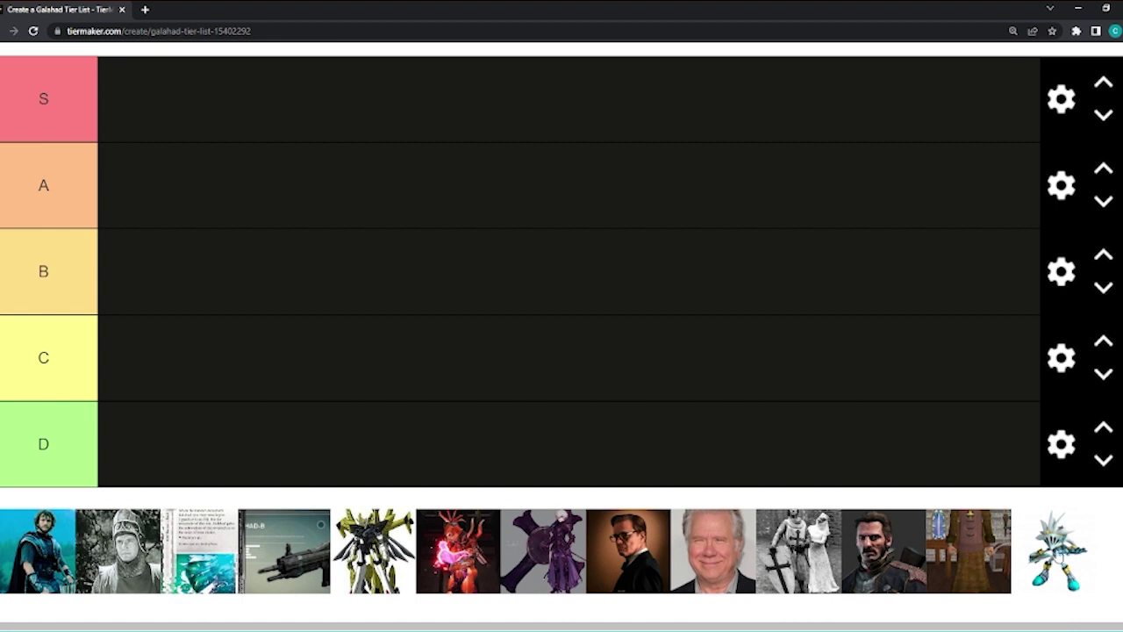
left_click_drag(1056, 544, 1056, 513)
mouse_move(797, 551)
left_mouse_down()
mouse_move(797, 496)
mouse_move(627, 215)
left_mouse_up()
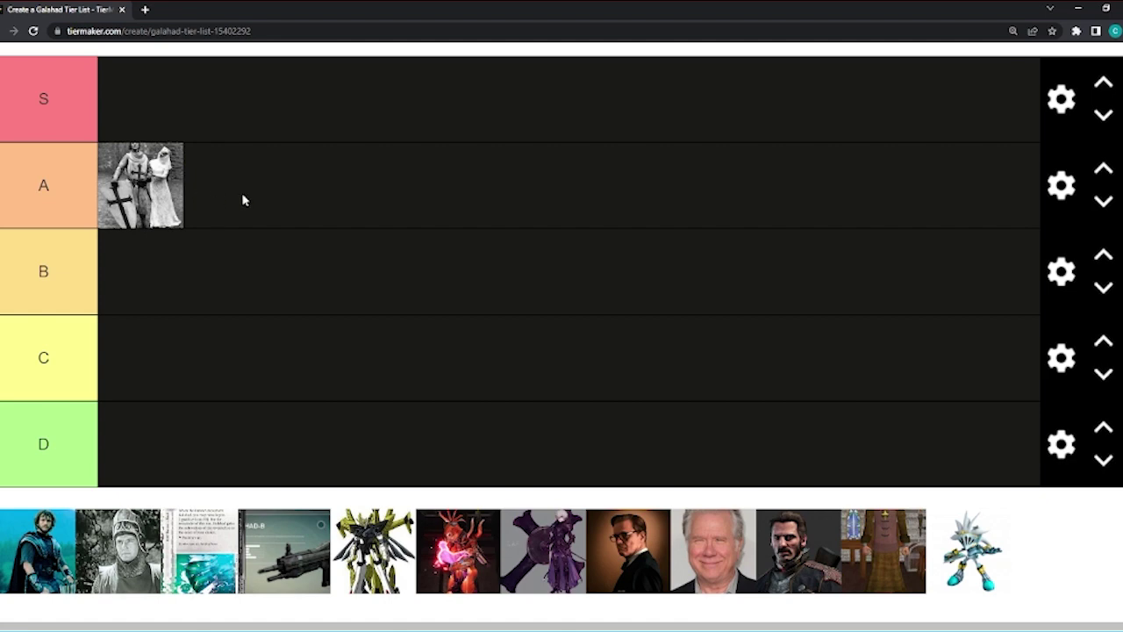
scroll(241, 193, "down", 4)
scroll(244, 202, "up", 4)
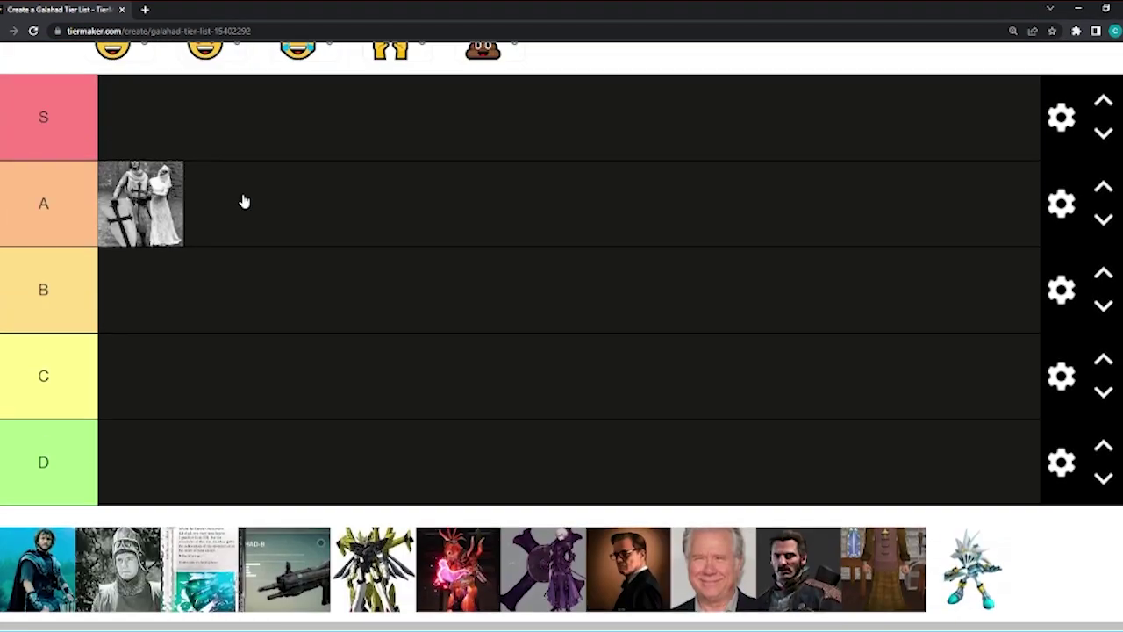
scroll(244, 202, "down", 1)
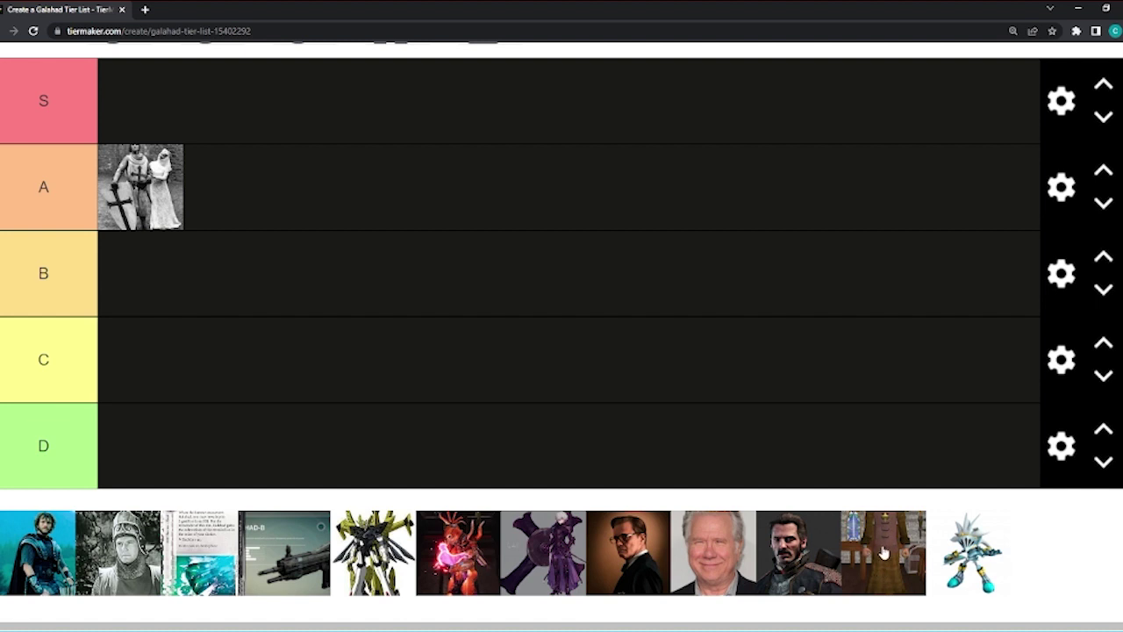
left_click_drag(883, 551, 881, 536)
left_click_drag(882, 559, 884, 544)
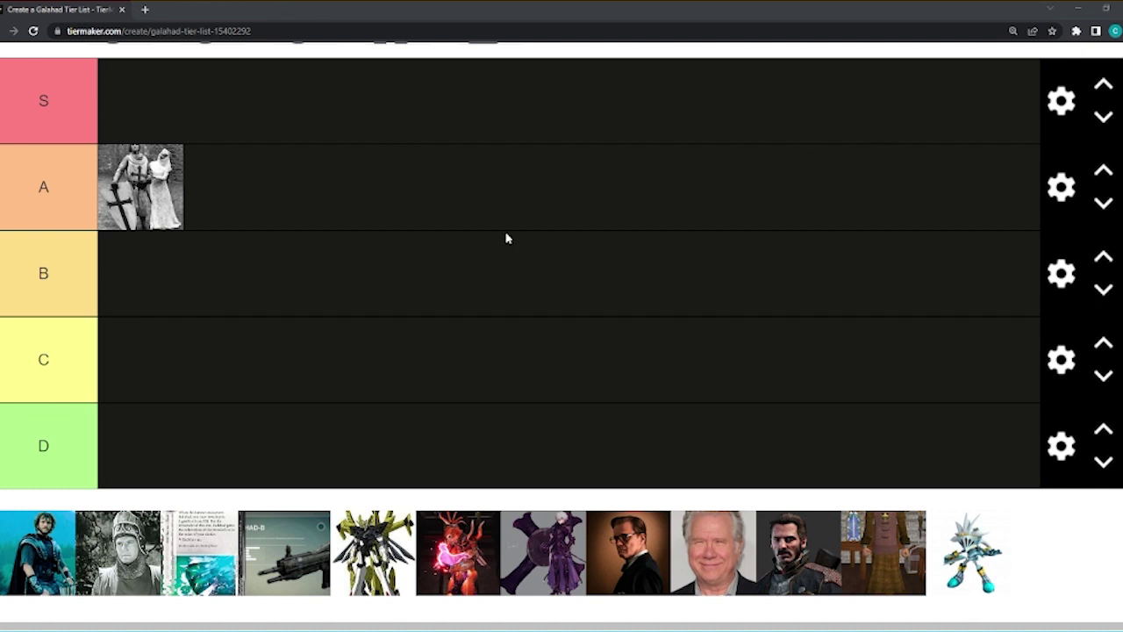
left_click_drag(889, 562, 879, 550)
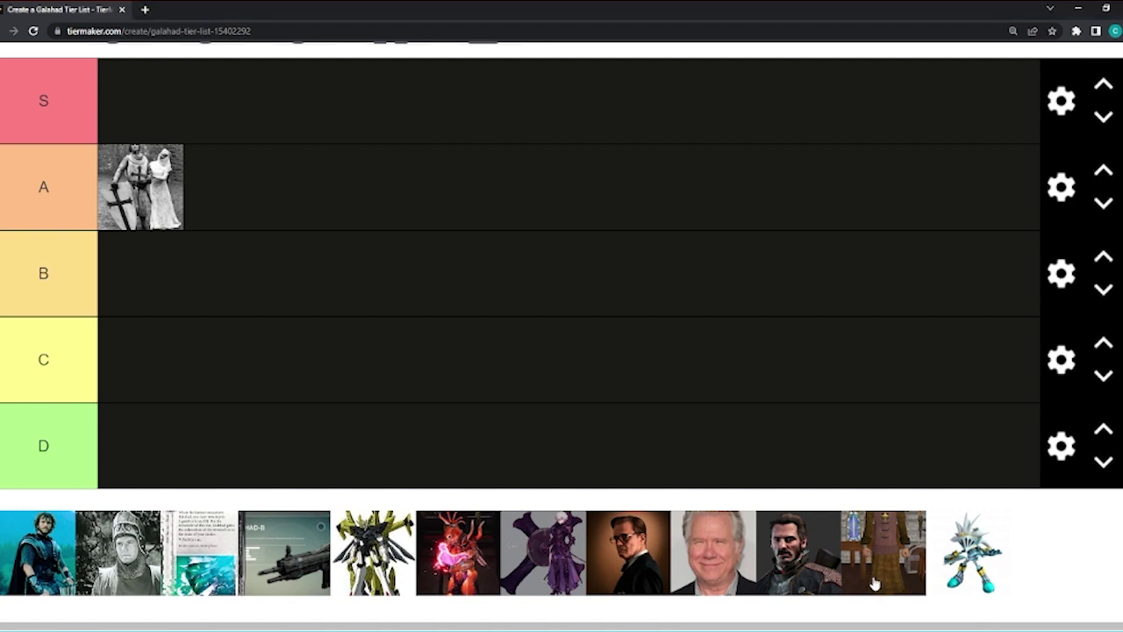
left_click_drag(876, 581, 874, 571)
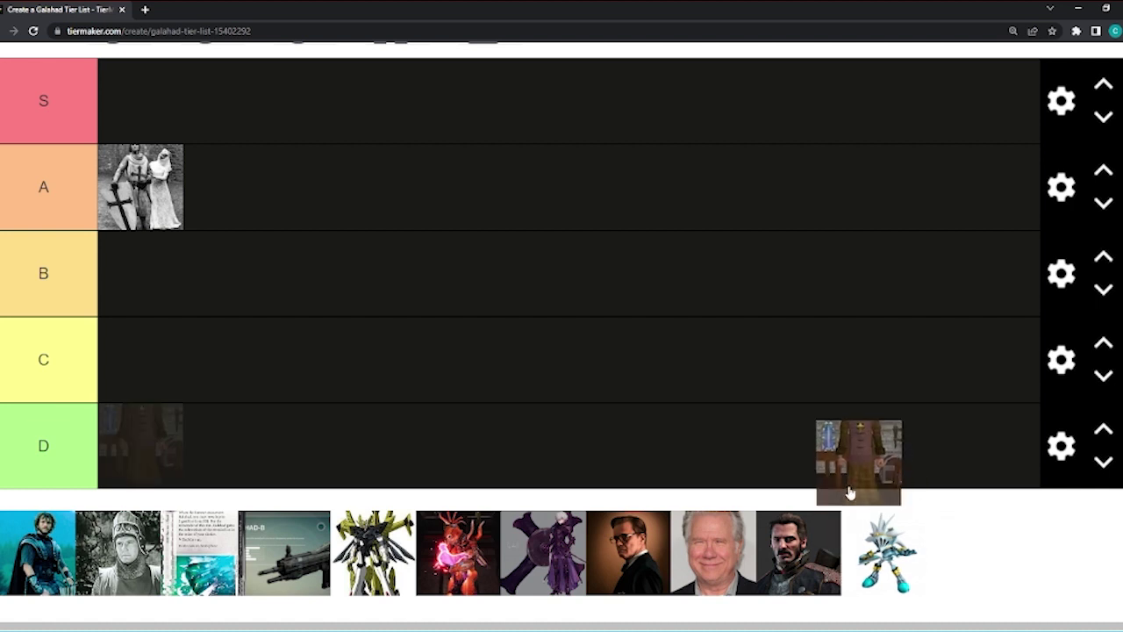
Put the robed figure in tier D and the black-and-white helmeted knight in tier A.
left_click_drag(873, 570, 860, 443)
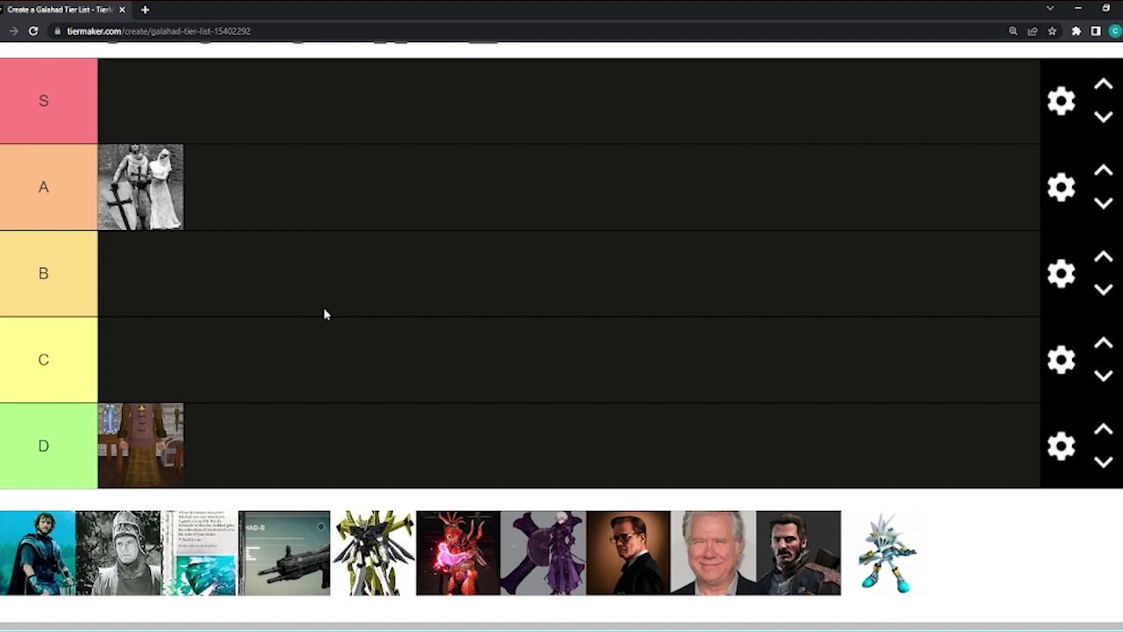
left_click_drag(118, 553, 225, 186)
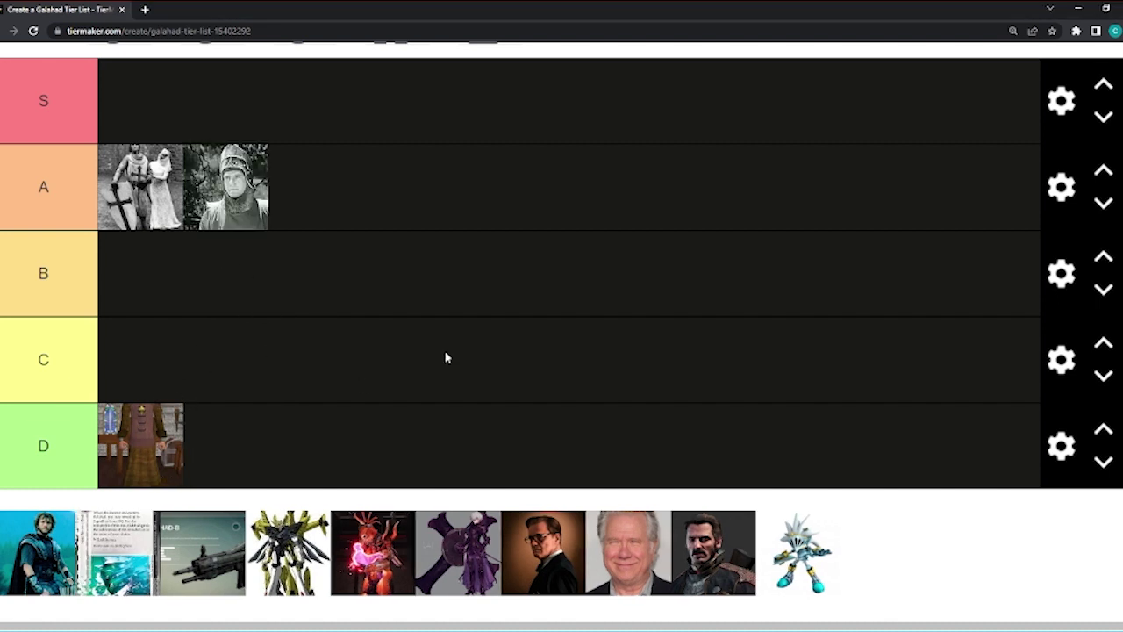
mouse_move(800, 551)
left_mouse_down()
mouse_move(803, 461)
mouse_move(799, 606)
mouse_move(800, 561)
left_mouse_up()
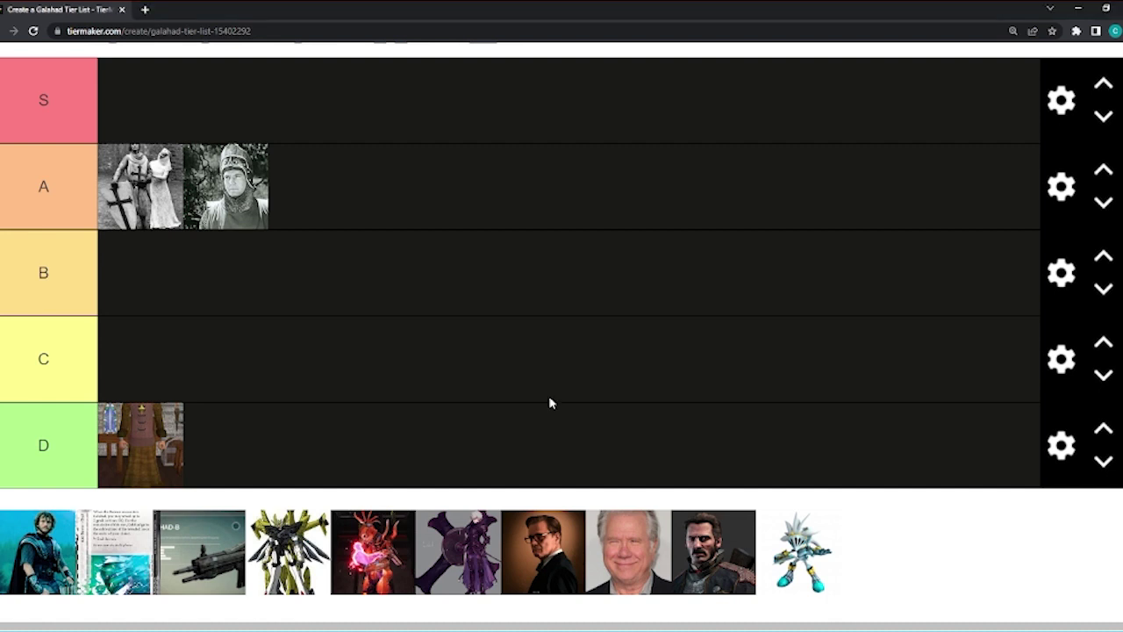
Carry the Silver the Hedgehog image from the unranked pool down into tier C.
mouse_move(800, 553)
left_mouse_down()
mouse_move(803, 501)
mouse_move(801, 548)
left_mouse_up()
mouse_move(802, 551)
left_mouse_down()
mouse_move(799, 514)
mouse_move(797, 561)
left_mouse_up()
mouse_move(800, 551)
left_mouse_down()
mouse_move(798, 496)
mouse_move(800, 551)
left_mouse_up()
mouse_move(803, 551)
left_mouse_down()
mouse_move(775, 412)
mouse_move(728, 285)
left_mouse_up()
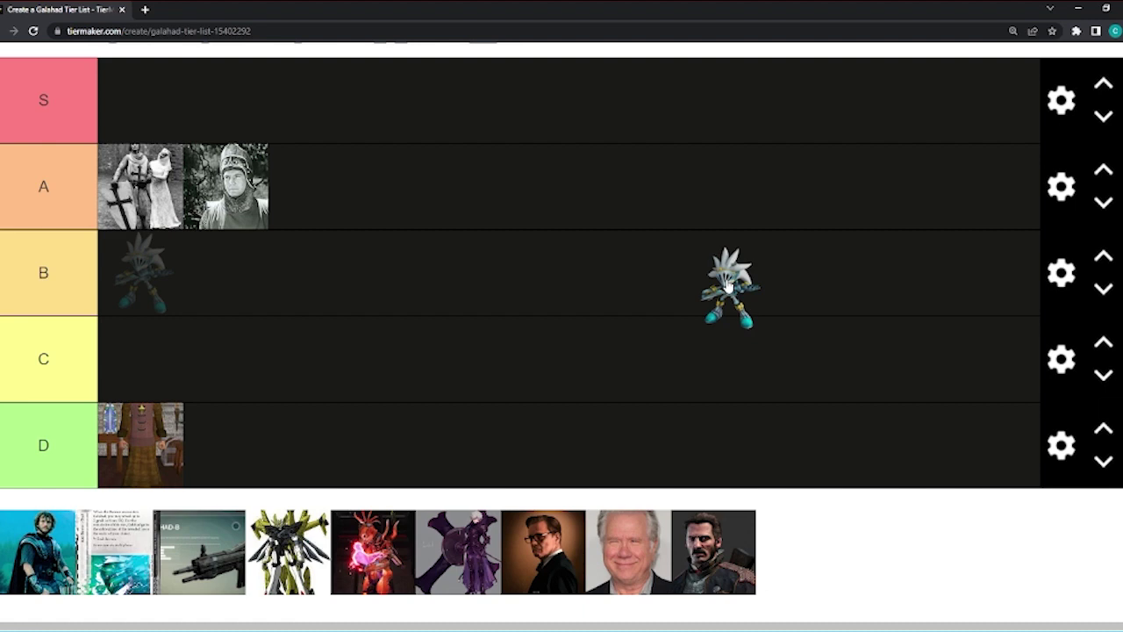
left_click_drag(728, 285, 713, 356)
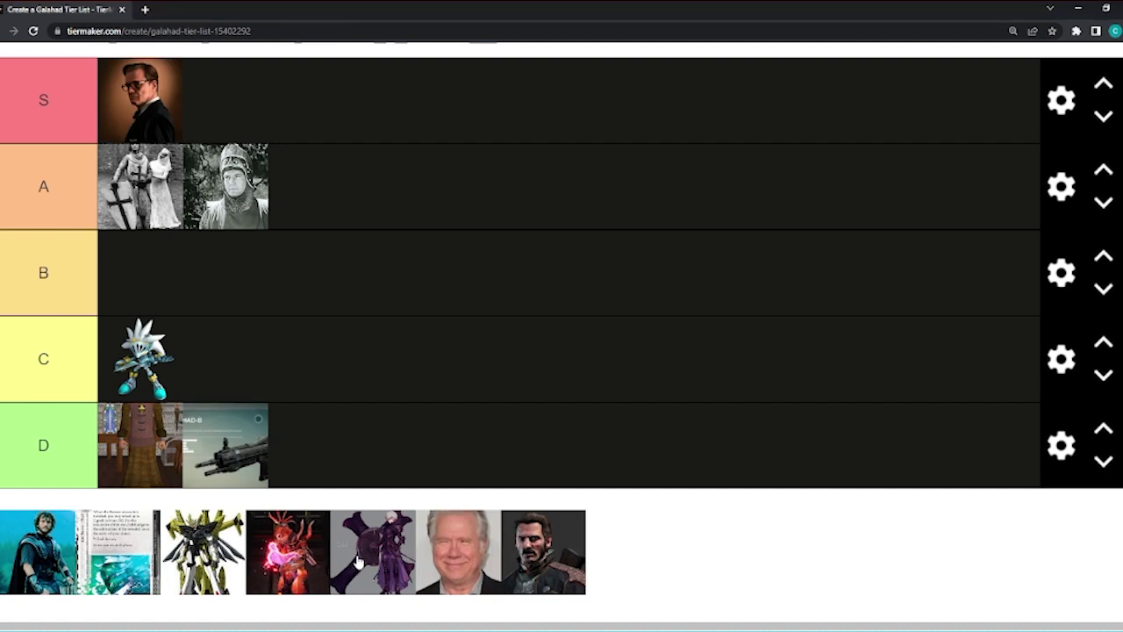
mouse_move(373, 552)
left_mouse_down()
mouse_move(360, 527)
mouse_move(373, 518)
left_mouse_up()
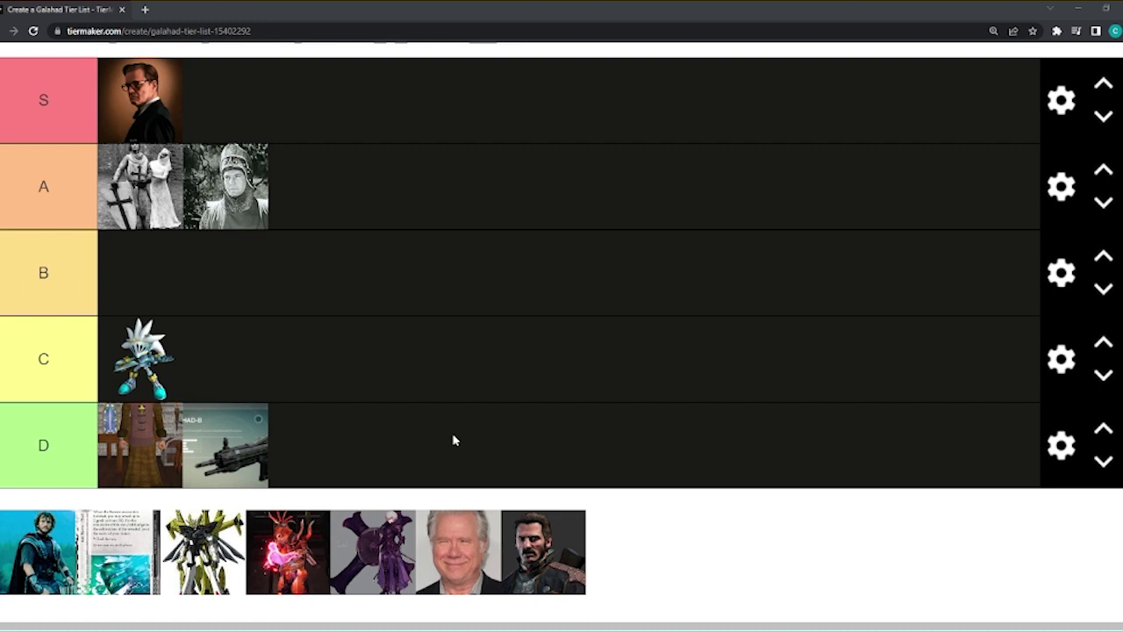
Drop the purple character image into tier D.
left_click_drag(372, 551, 351, 443)
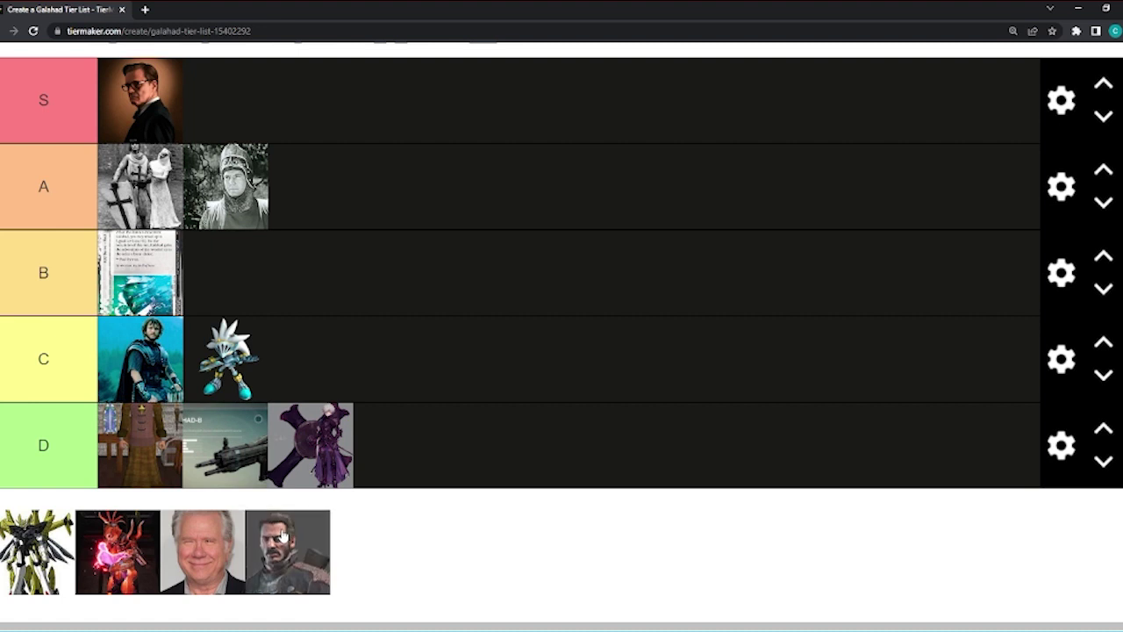
Drag the bearded armoured man from the unranked pool to the end of tier D.
mouse_move(283, 537)
left_mouse_down()
mouse_move(287, 523)
mouse_move(274, 519)
left_mouse_up()
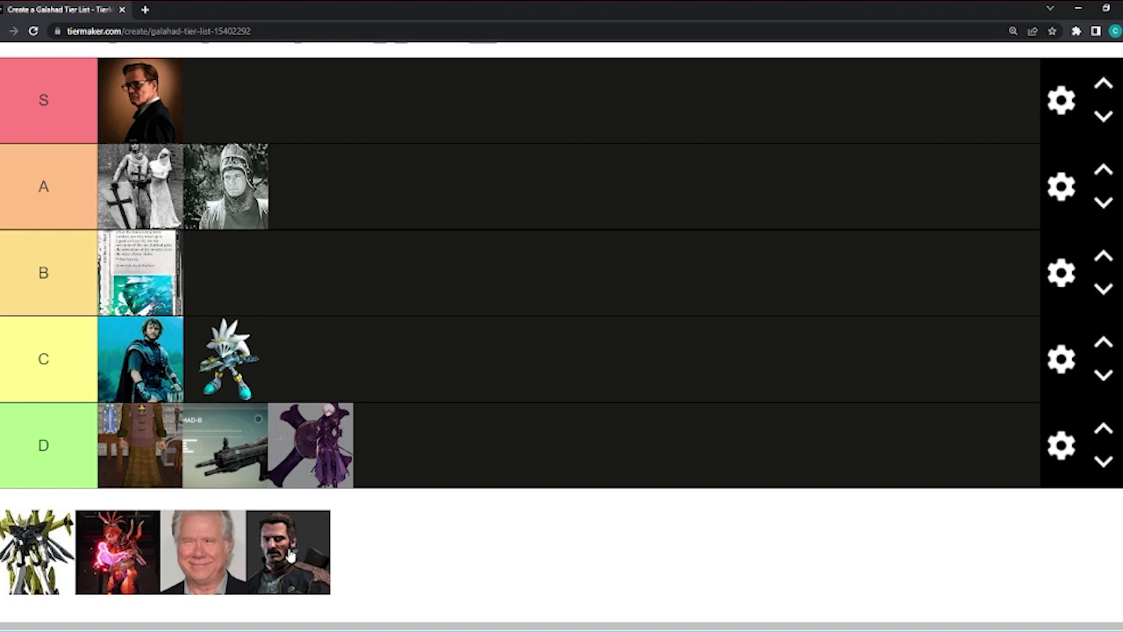
left_click_drag(289, 553, 211, 575)
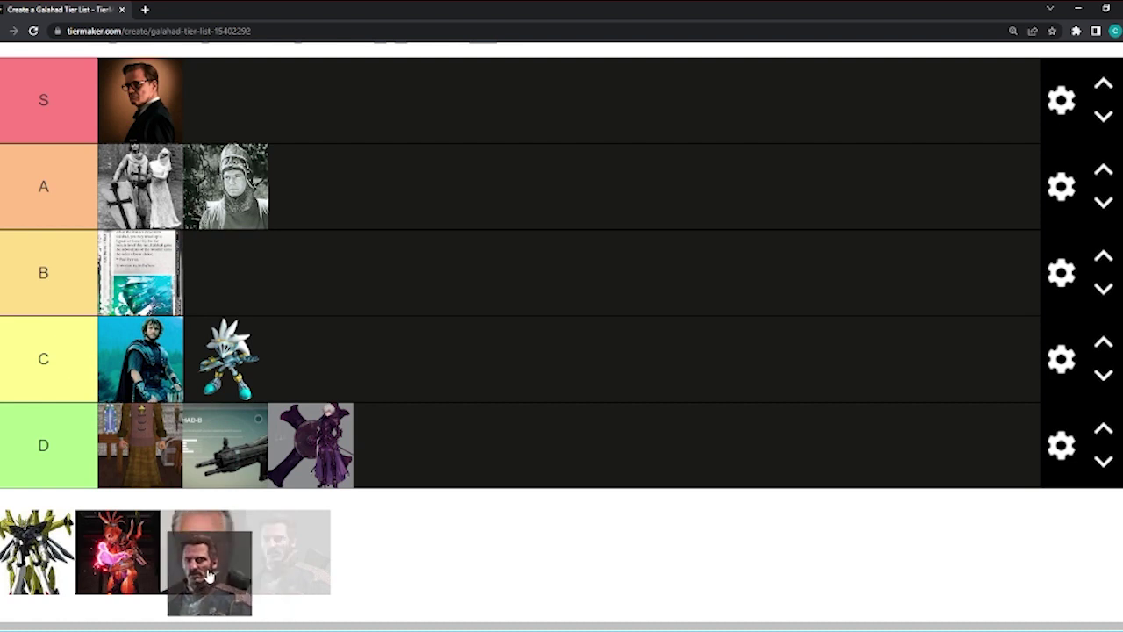
mouse_move(211, 575)
left_mouse_down()
mouse_move(312, 548)
mouse_move(298, 536)
left_mouse_up()
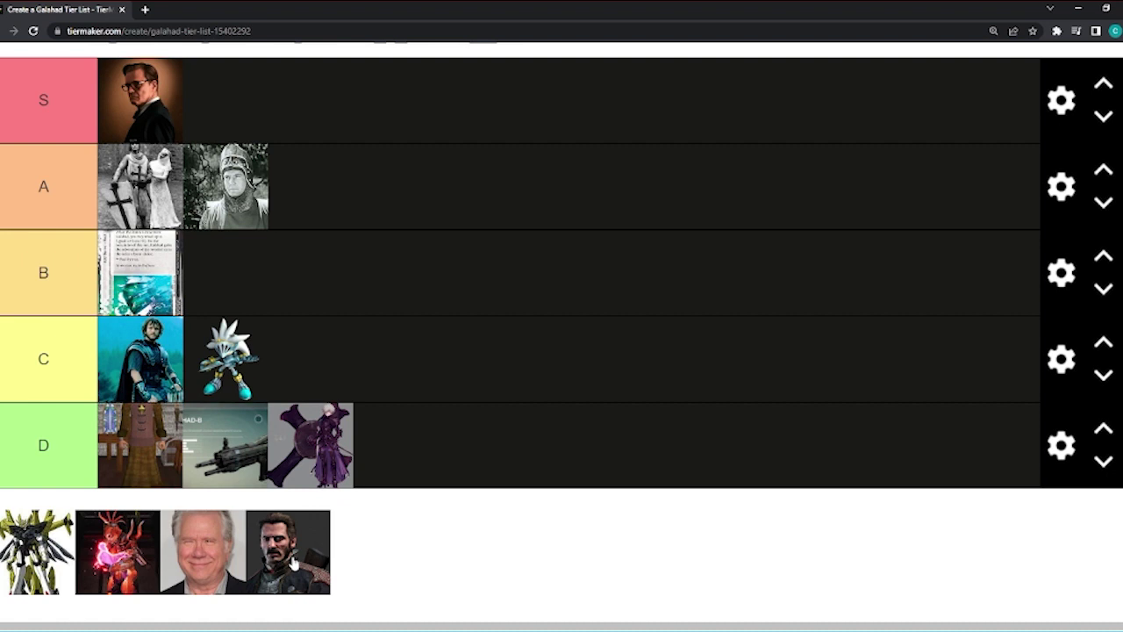
left_click_drag(293, 562, 421, 443)
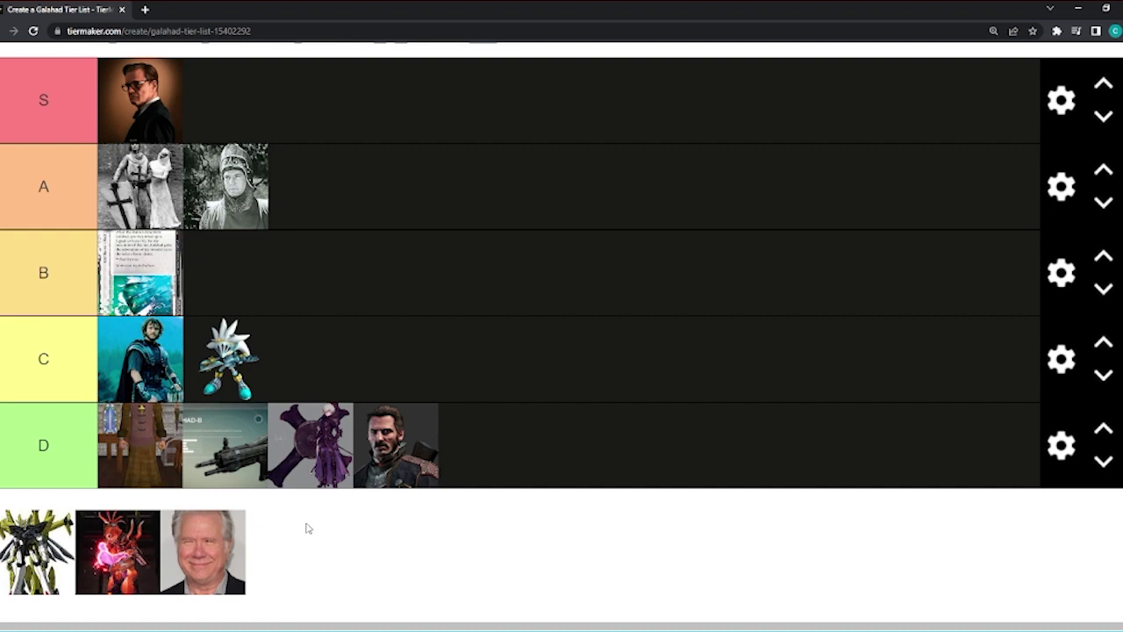
Drag the brown robed figure from tier D to the end of tier C.
left_click_drag(154, 444, 316, 355)
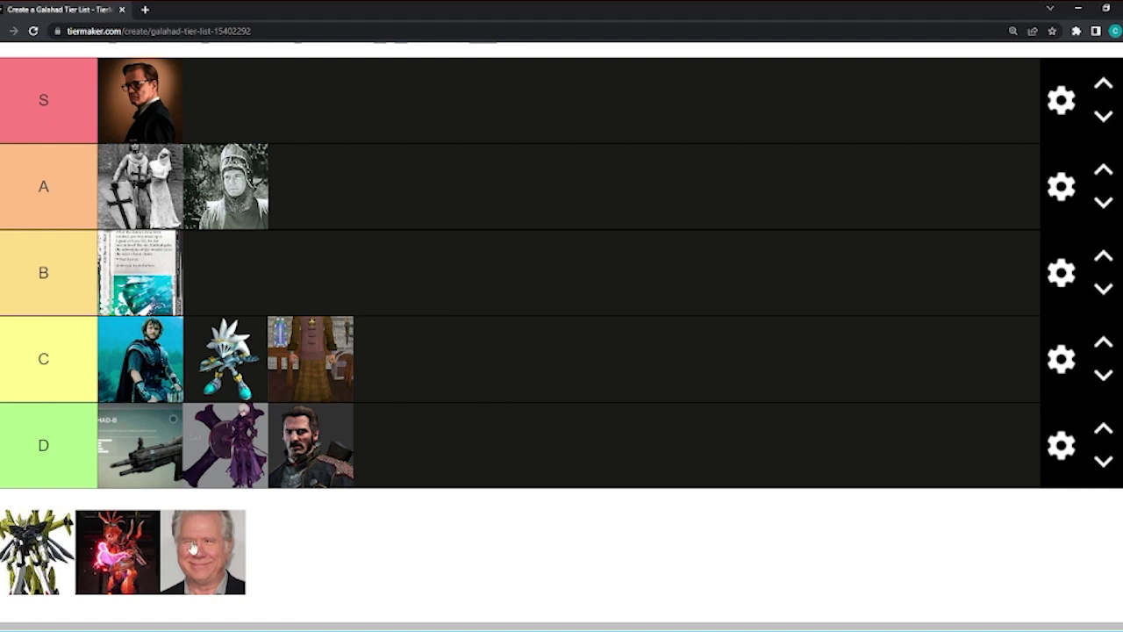
Place the yellow-and-black mecha image in tier D.
left_click_drag(26, 560, 123, 448)
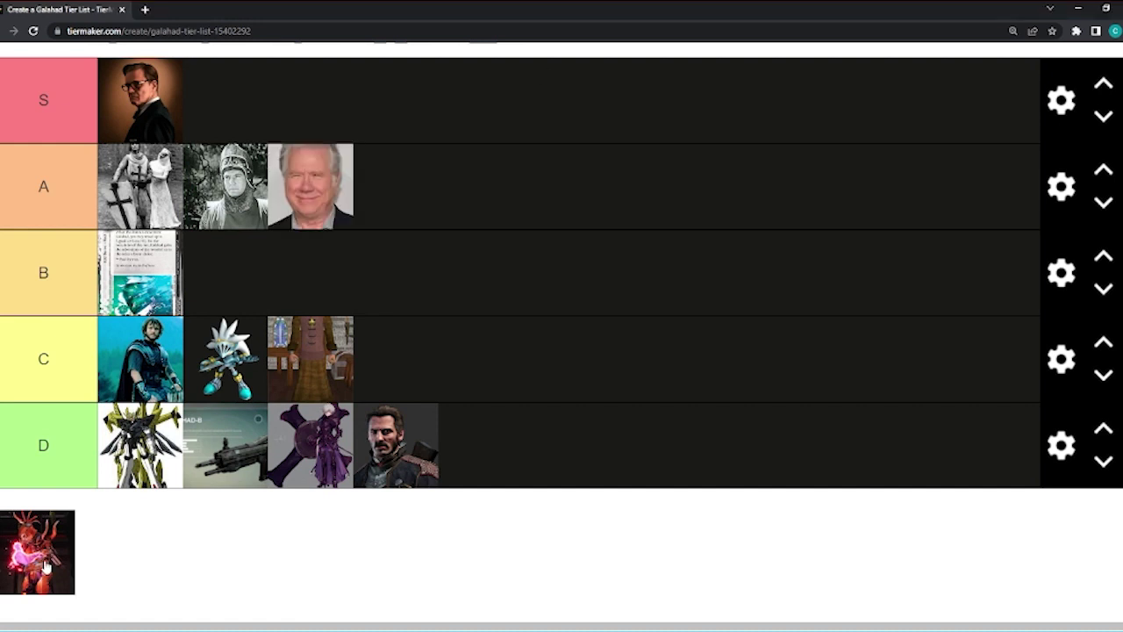
Drop the red glowing figure into tier C after its first image, emptying the pool.
left_click_drag(29, 568, 26, 566)
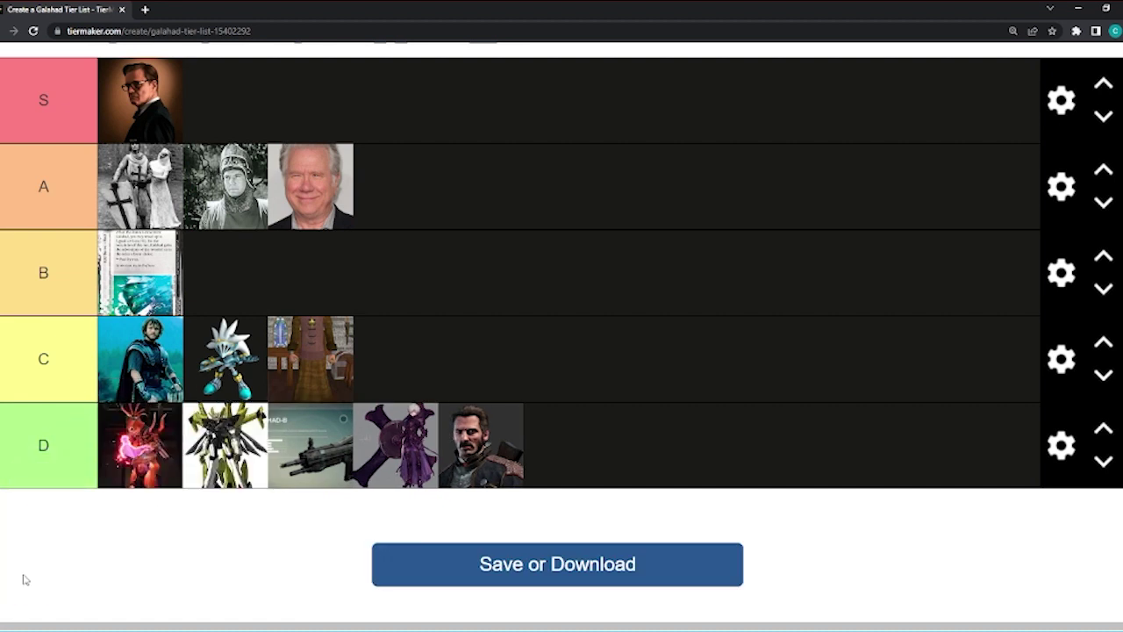
mouse_move(29, 566)
left_mouse_down()
mouse_move(123, 614)
mouse_move(481, 581)
left_mouse_up()
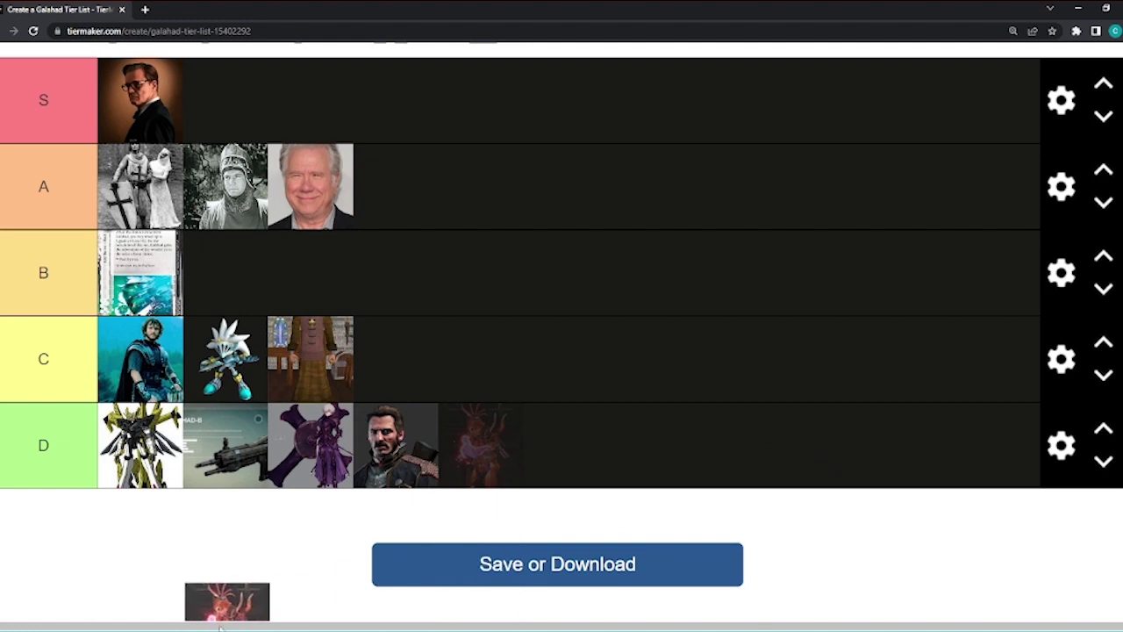
mouse_move(481, 581)
left_mouse_down()
mouse_move(636, 456)
mouse_move(37, 531)
mouse_move(264, 356)
mouse_move(226, 358)
left_mouse_up()
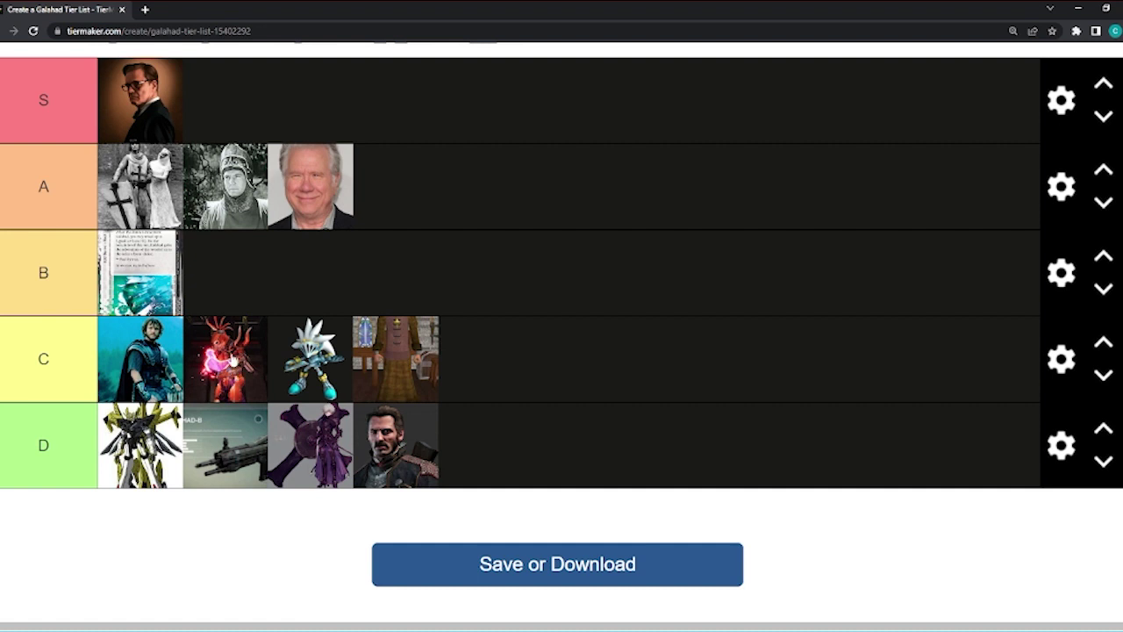
Drag the red glowing figure from tier C into tier S beside the bespectacled man.
left_click_drag(235, 355, 236, 353)
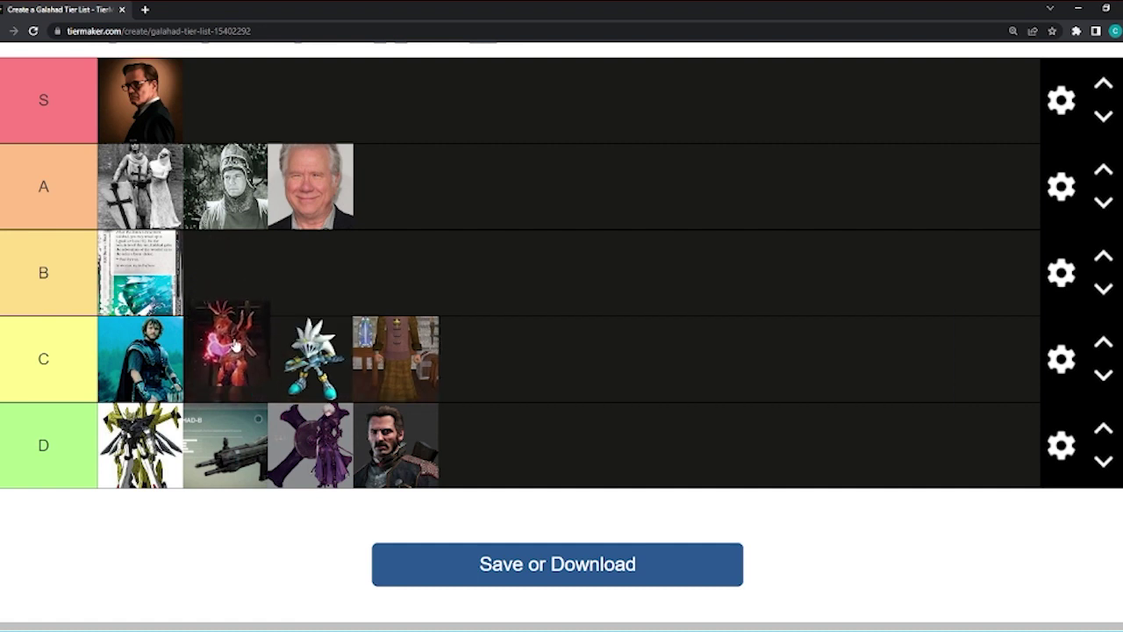
mouse_move(235, 352)
left_mouse_down()
mouse_move(230, 300)
mouse_move(356, 224)
left_mouse_up()
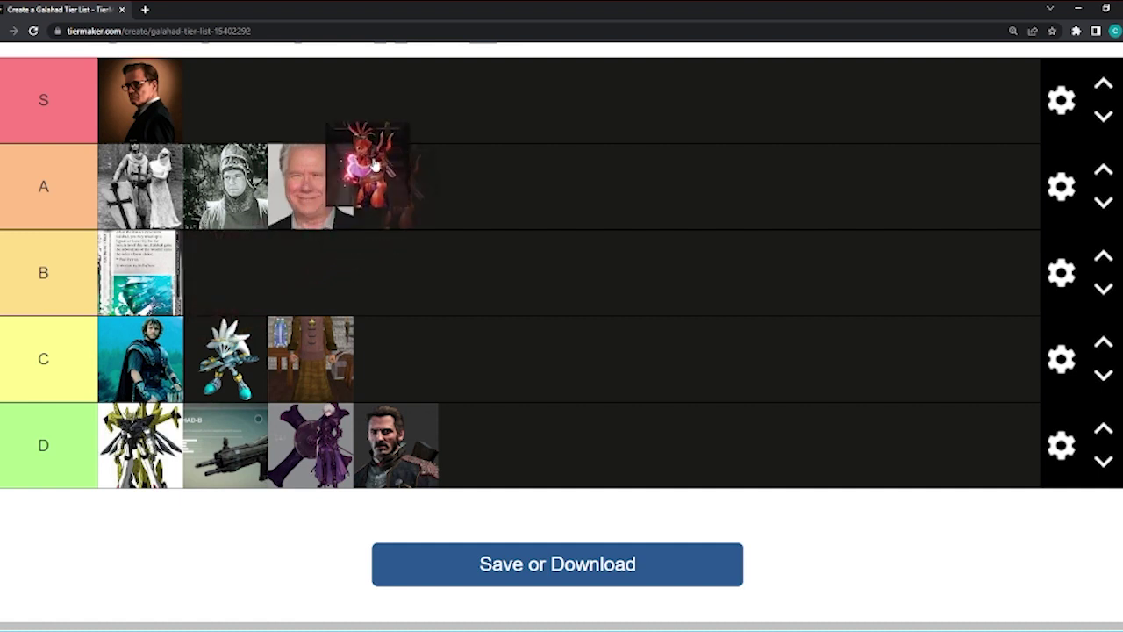
left_click_drag(355, 223, 227, 100)
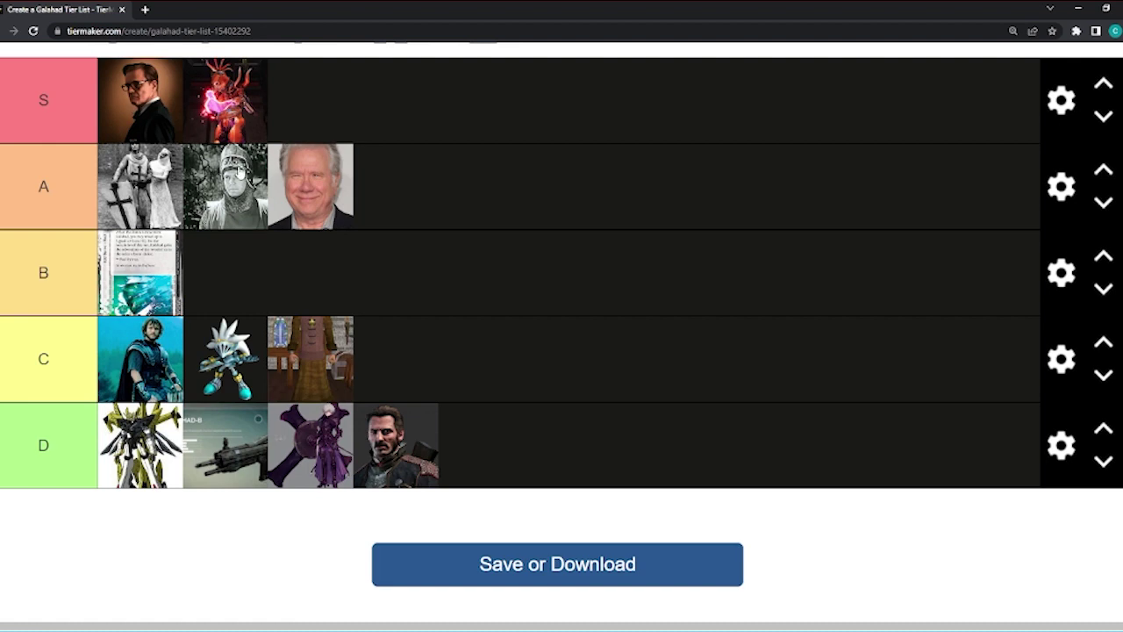
scroll(239, 173, "up", 2)
scroll(238, 173, "down", 1)
scroll(239, 174, "down", 1)
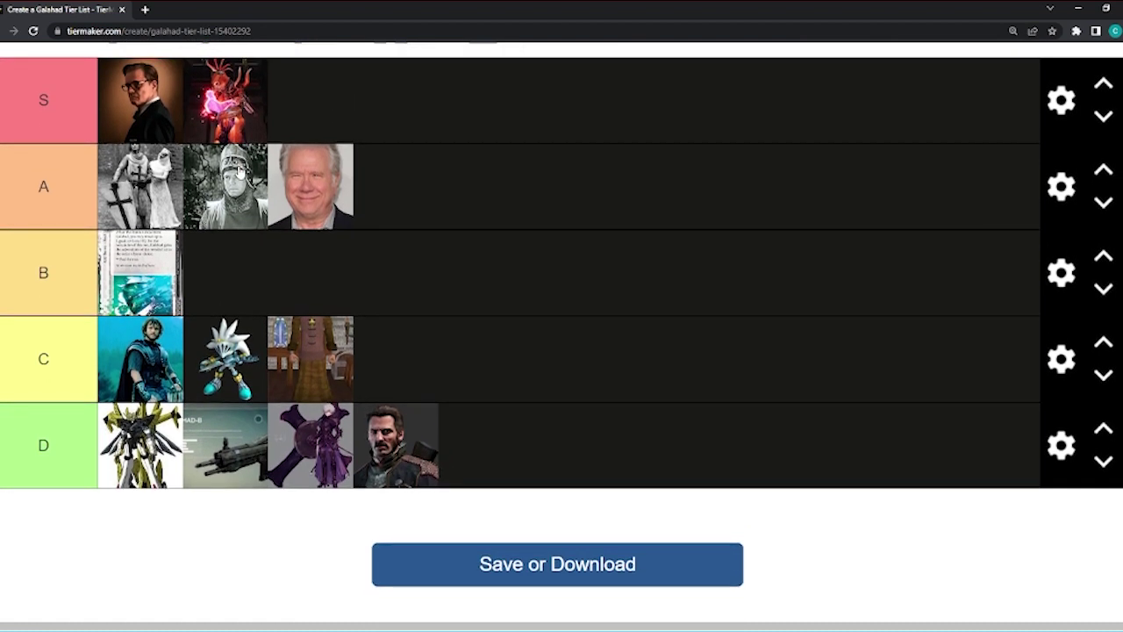